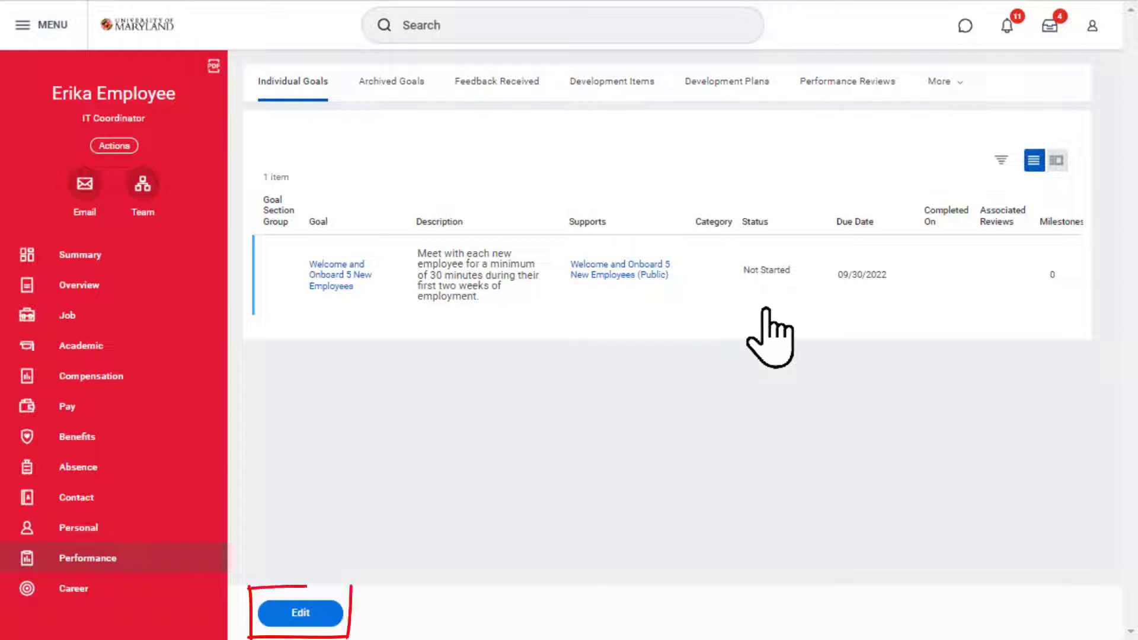
- Open the employee's individual goals for editing and add a new blank goal
click(304, 616)
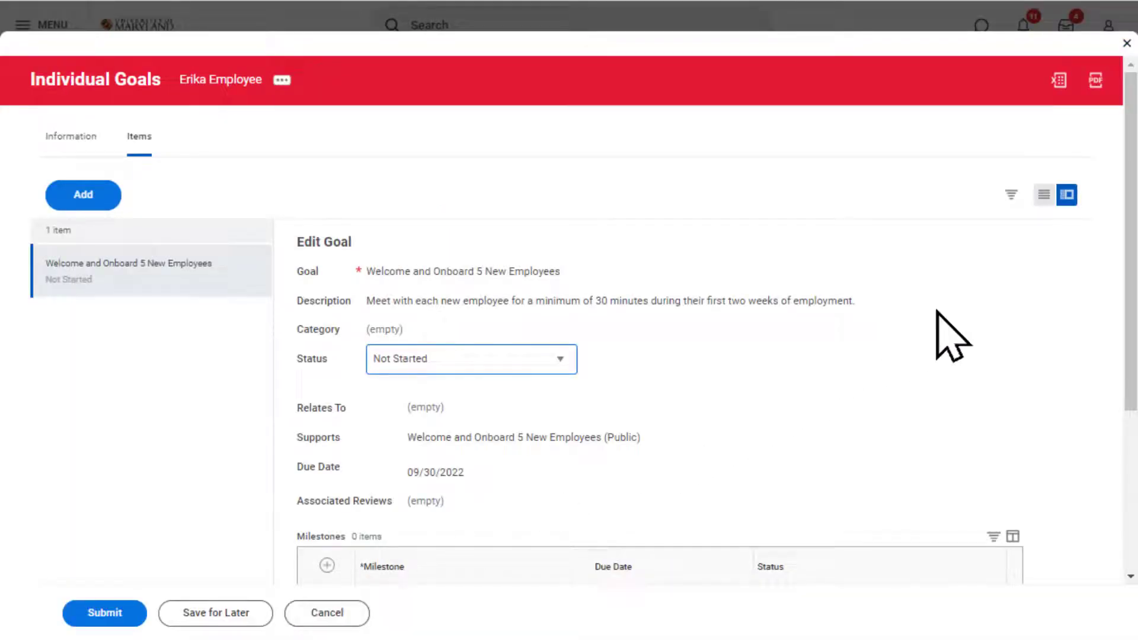
scroll(1132, 306, down, 2)
drag(1130, 285, 1130, 305)
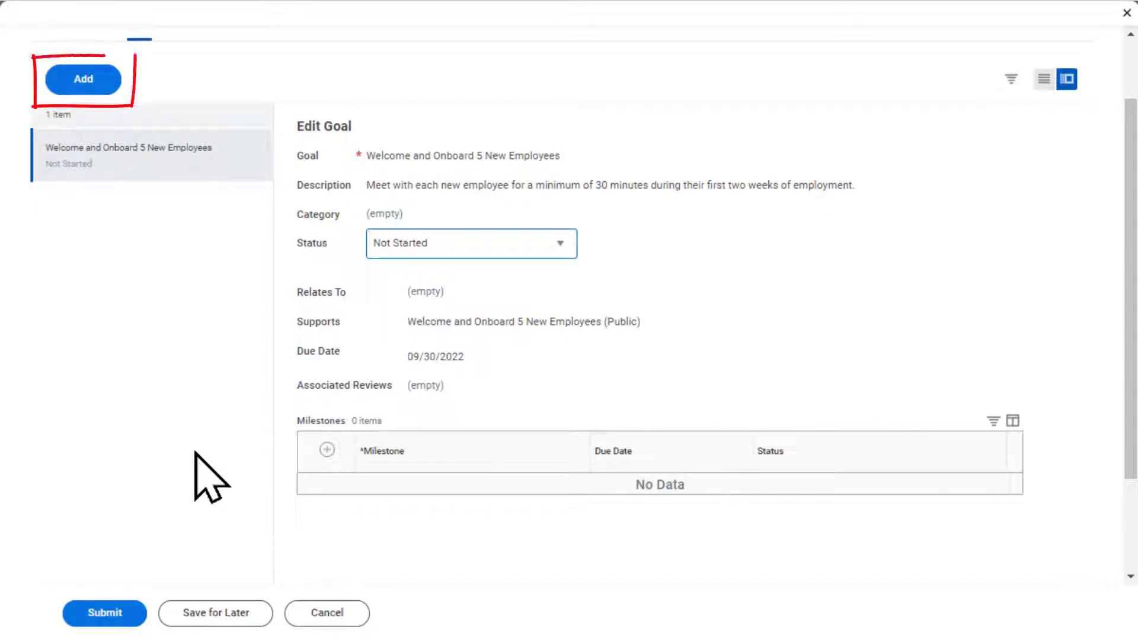
click(94, 86)
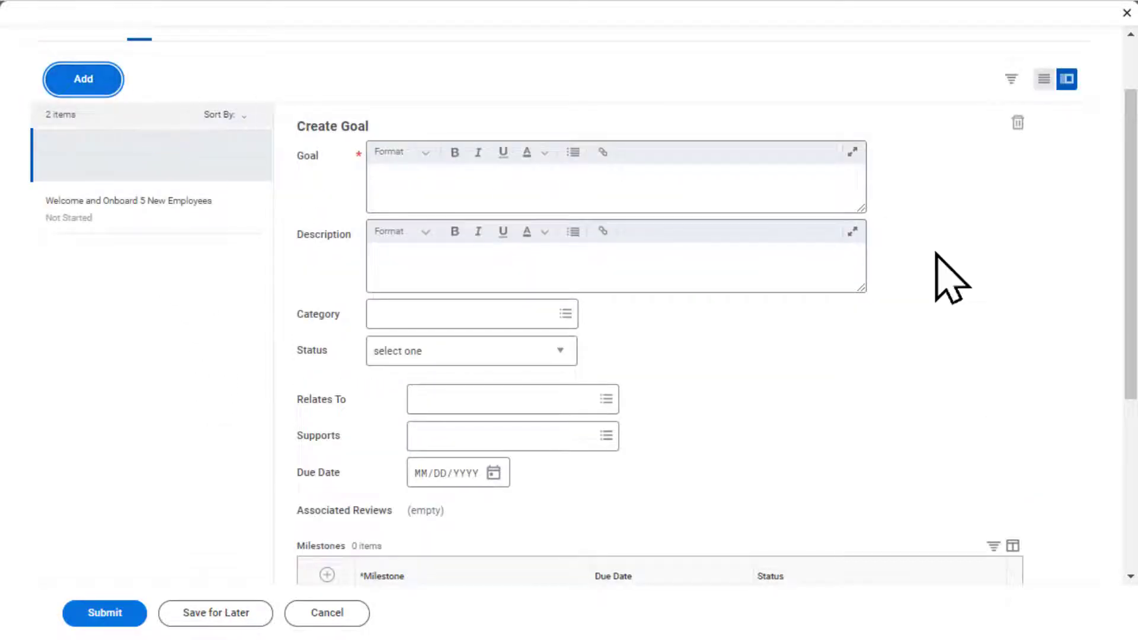
scroll(1129, 300, down, 1)
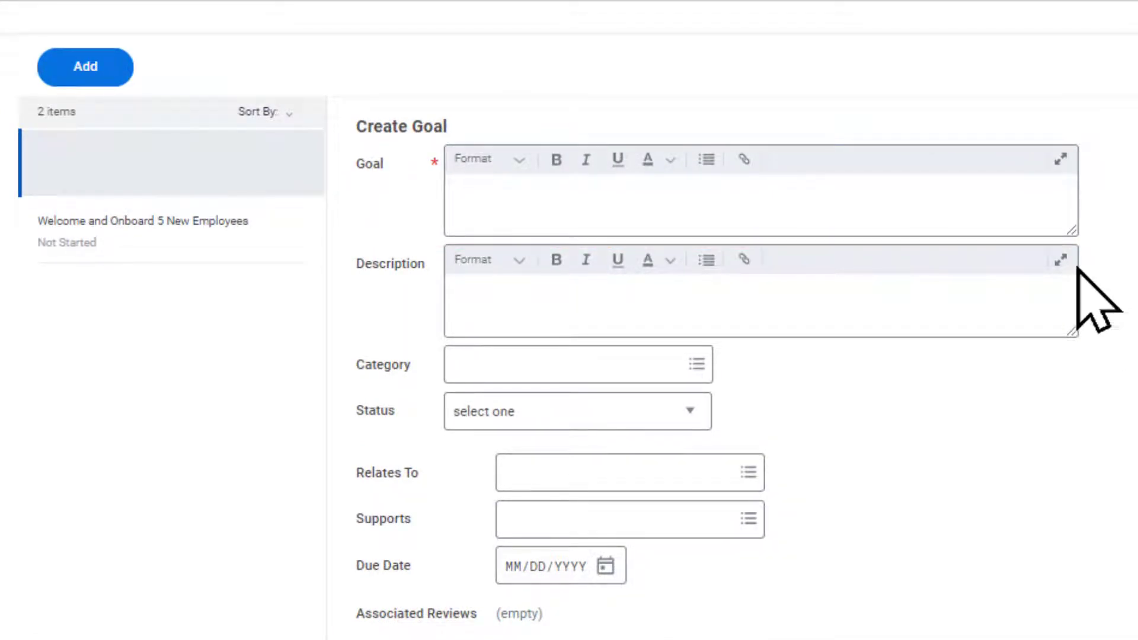
- Title the goal "Increase Knowledge and Understanding of Higher Education Best Practices" and describe attending a conference, developing a contact, subscribing to a journal and presenting highlights
click(951, 199)
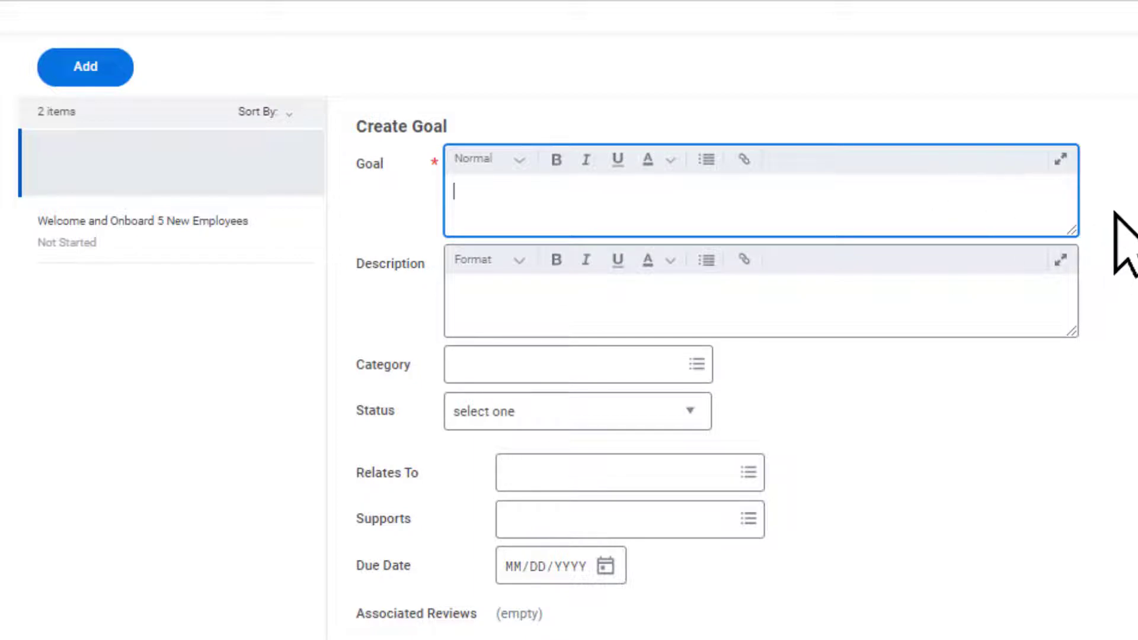
text(Increase Knowledge and Understanding of Higher Education Best Practices)
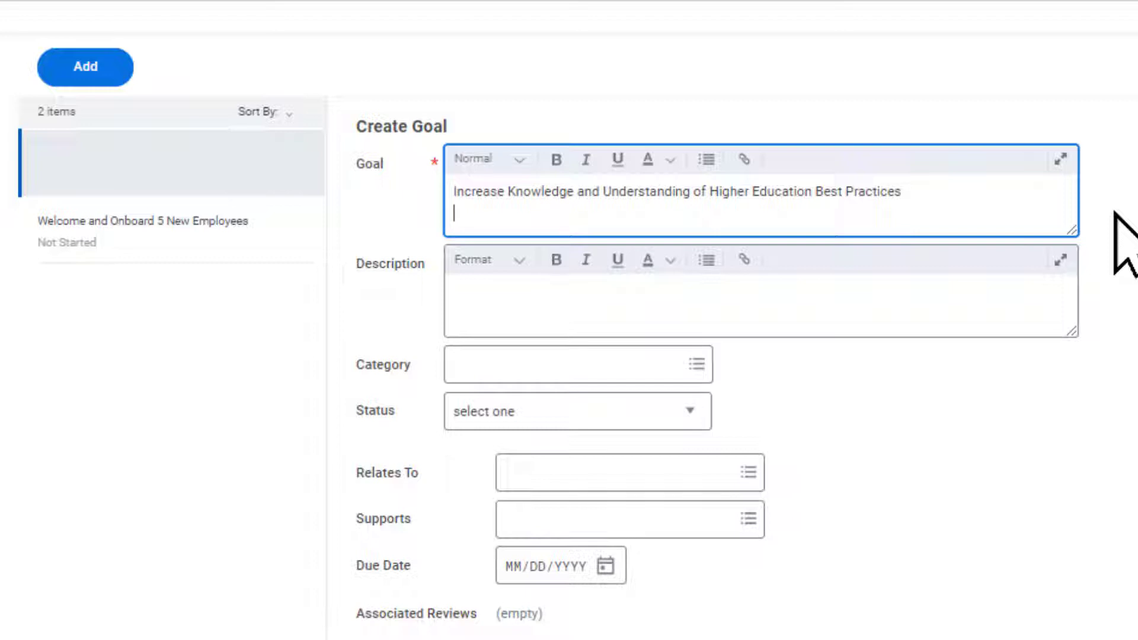
click(983, 290)
text(Attend at least 1 in-person higher education conference, develop at least 1 contact  in the higher education field, subscribe to at least 1 higher education journal or newsletter, then present highlights to my team)
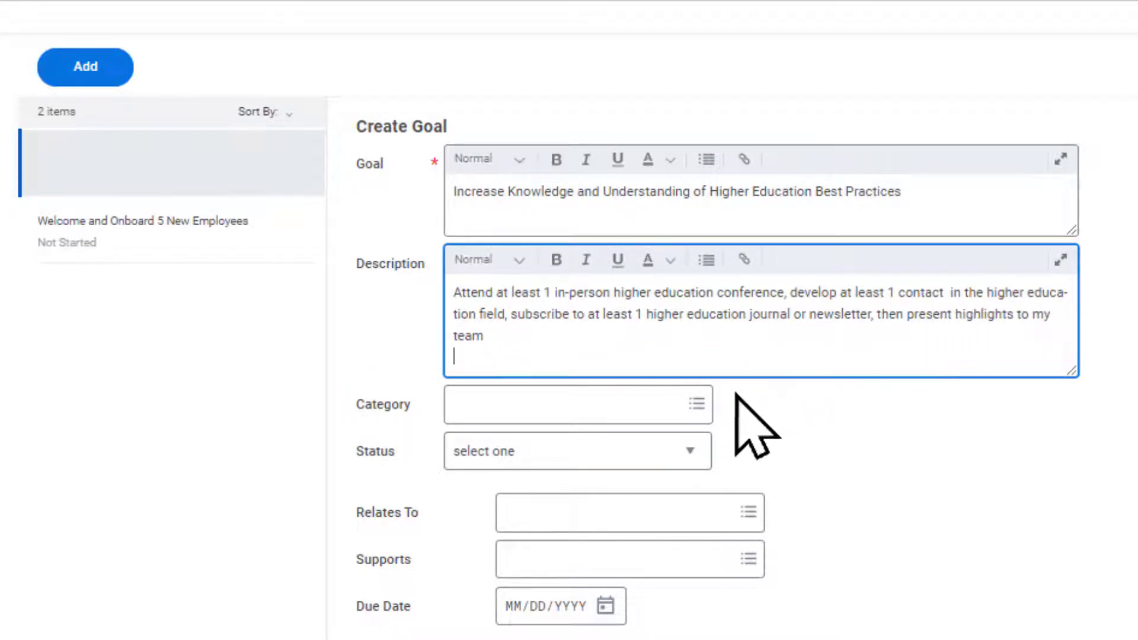
- Assign the Career Objective and Development Objective categories to the new goal and set its status to Not Started
click(698, 405)
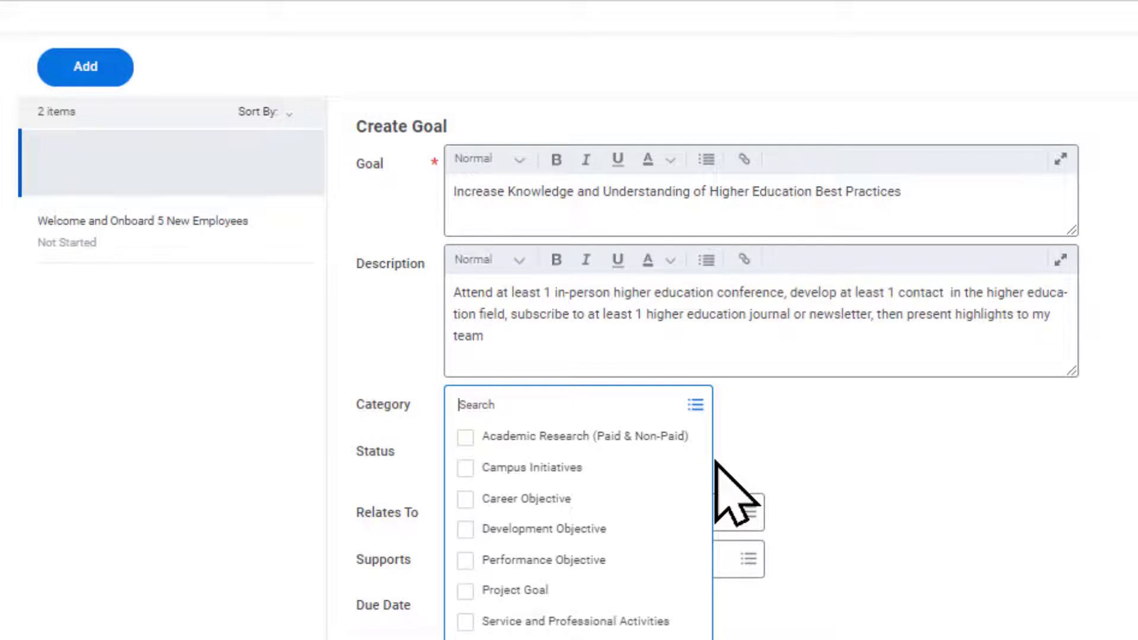
click(472, 505)
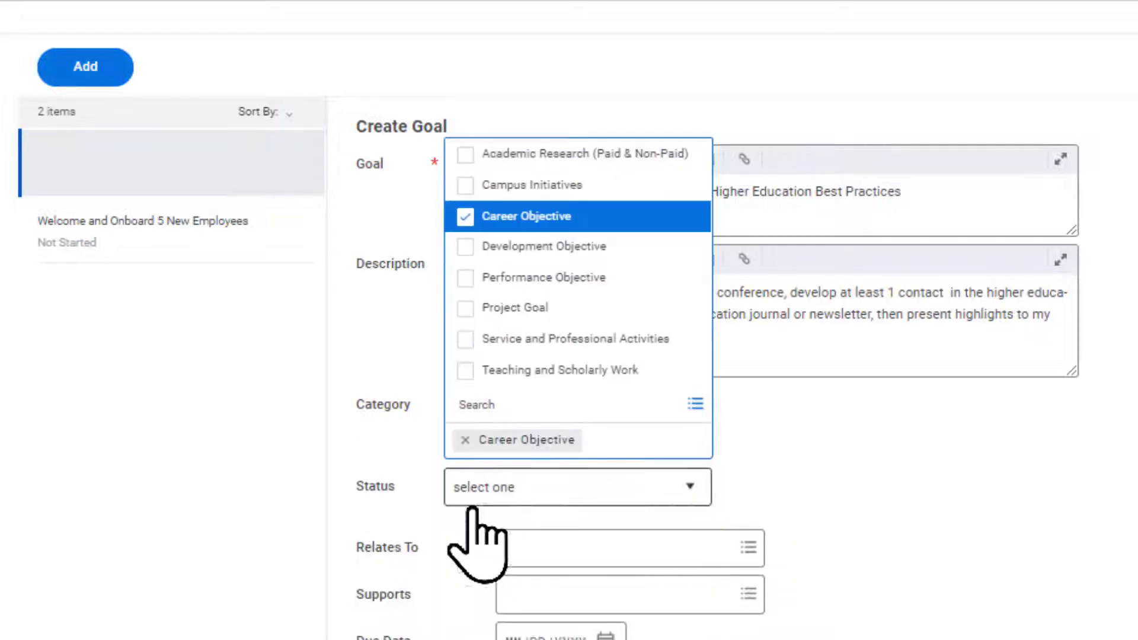
click(466, 246)
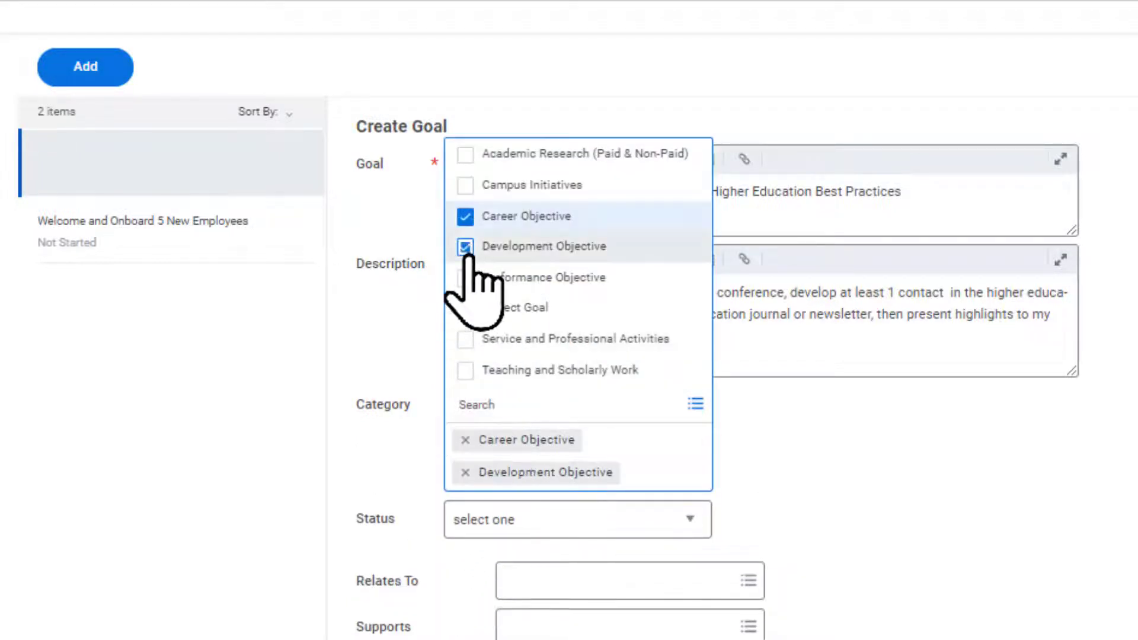
click(1015, 533)
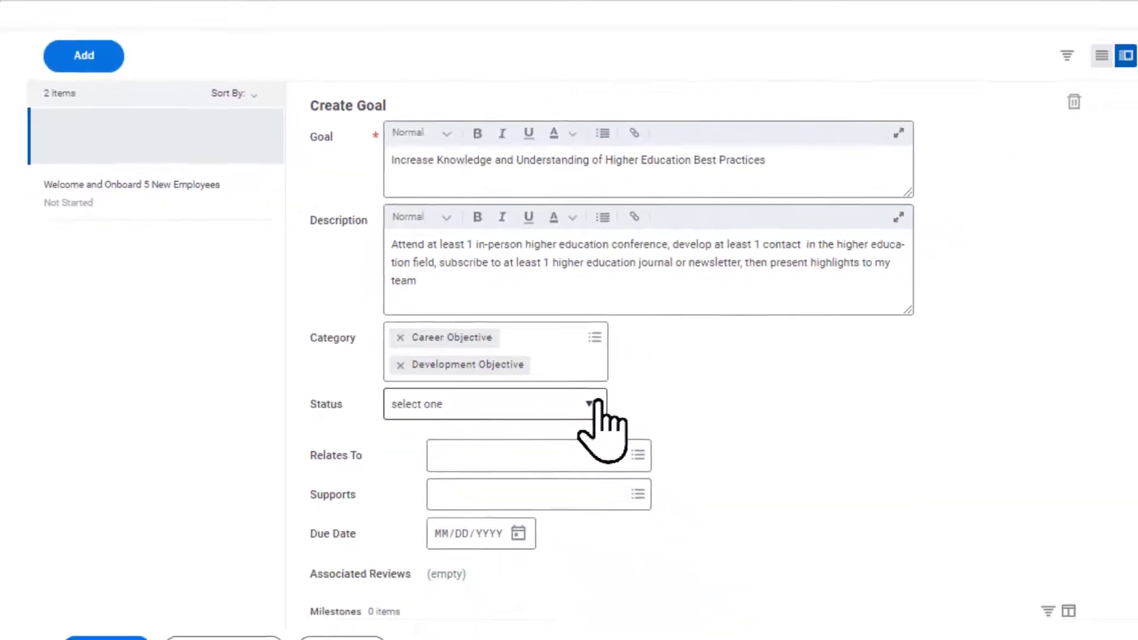
click(562, 382)
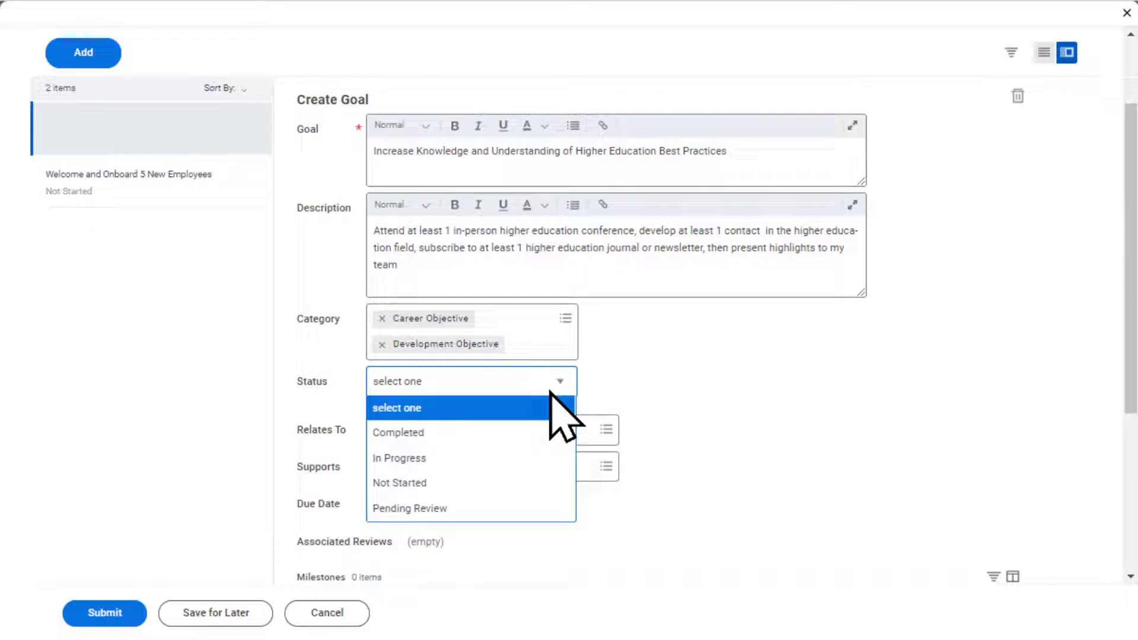
click(522, 483)
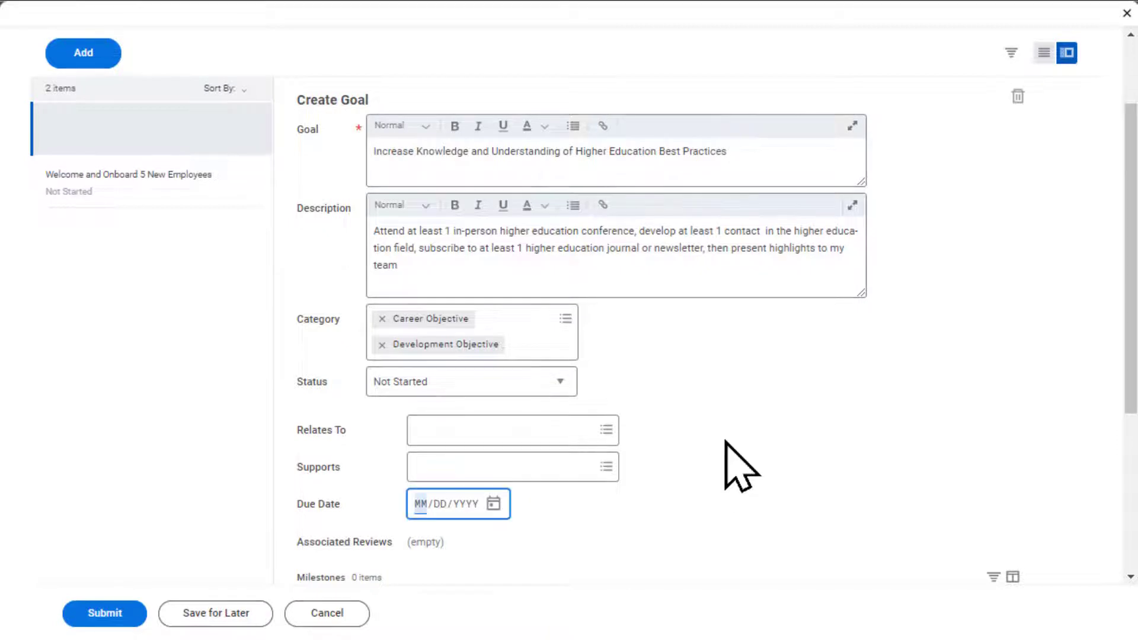
- Set the new goal's due date to 10/01/2023 and submit the individual goals
text(10/)
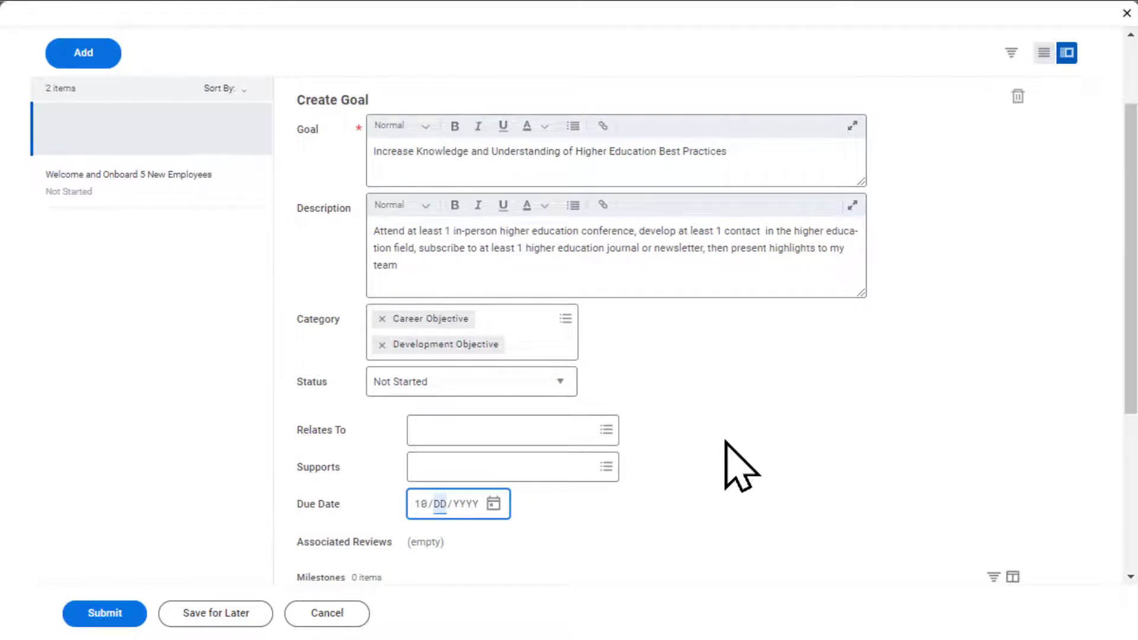
text(01/20)
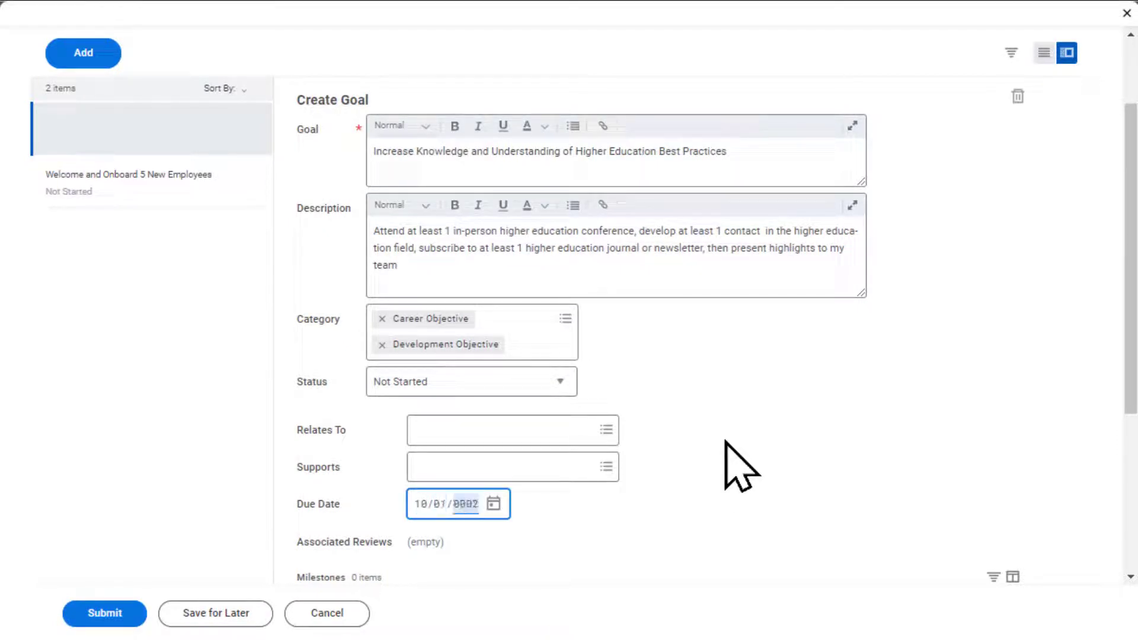
text(23)
click(688, 499)
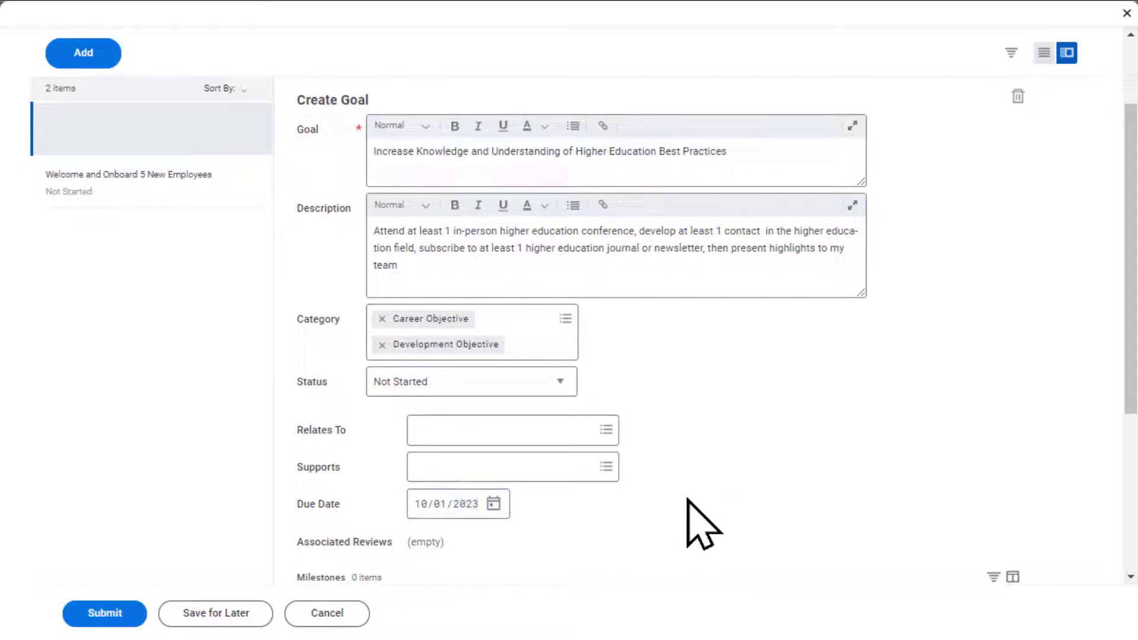
drag(1118, 419, 1126, 530)
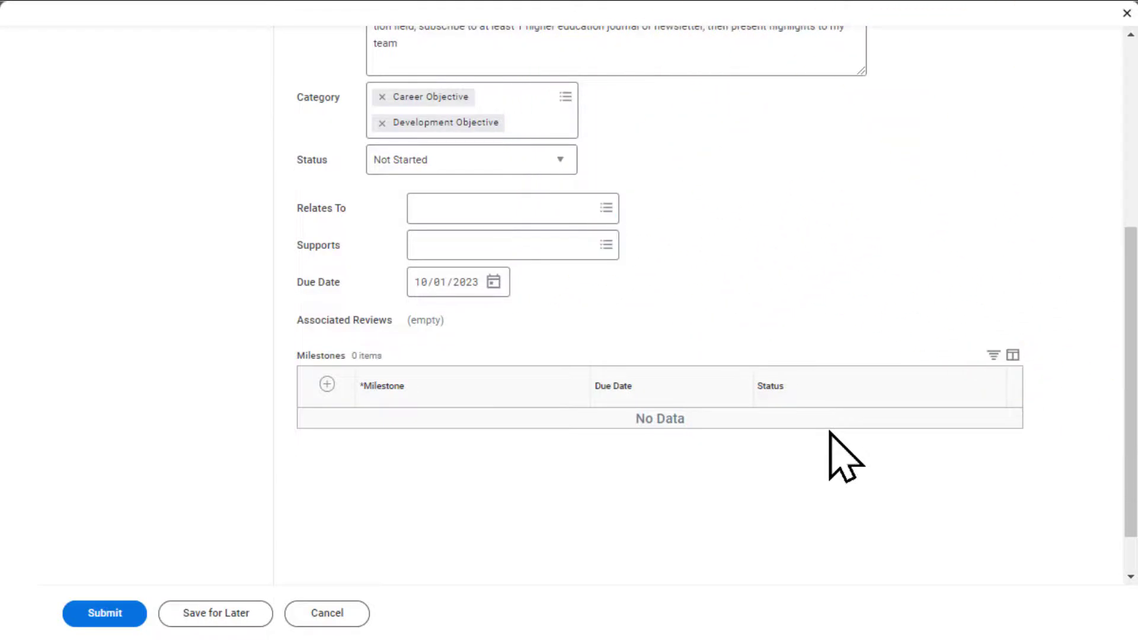
click(116, 612)
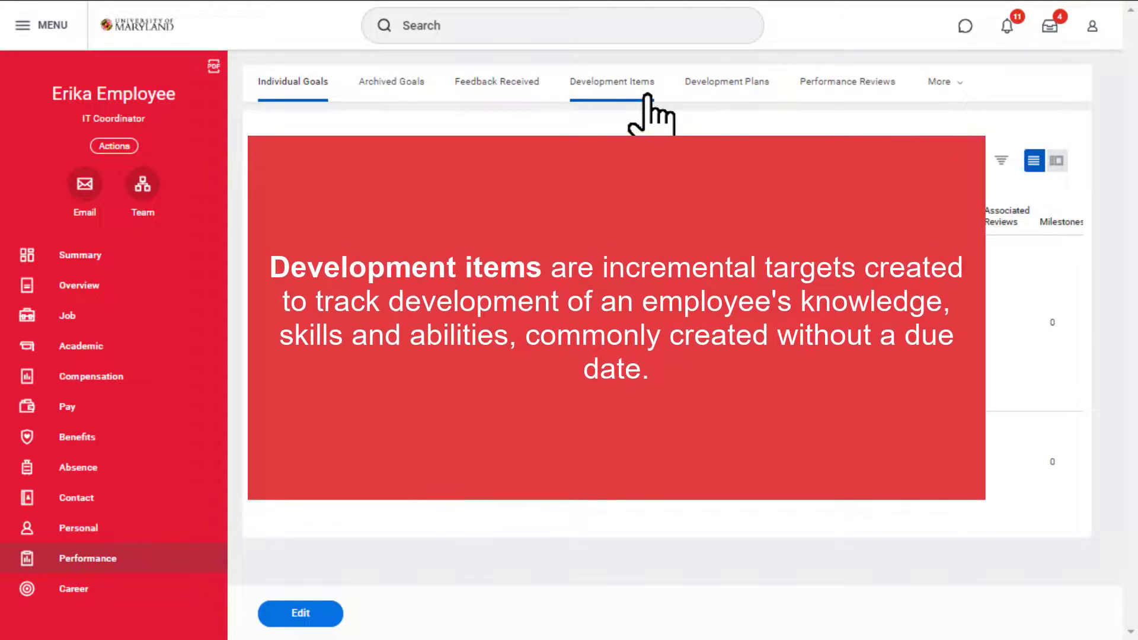
- Add a new development item titled "Improve Presentation Skills"
click(647, 96)
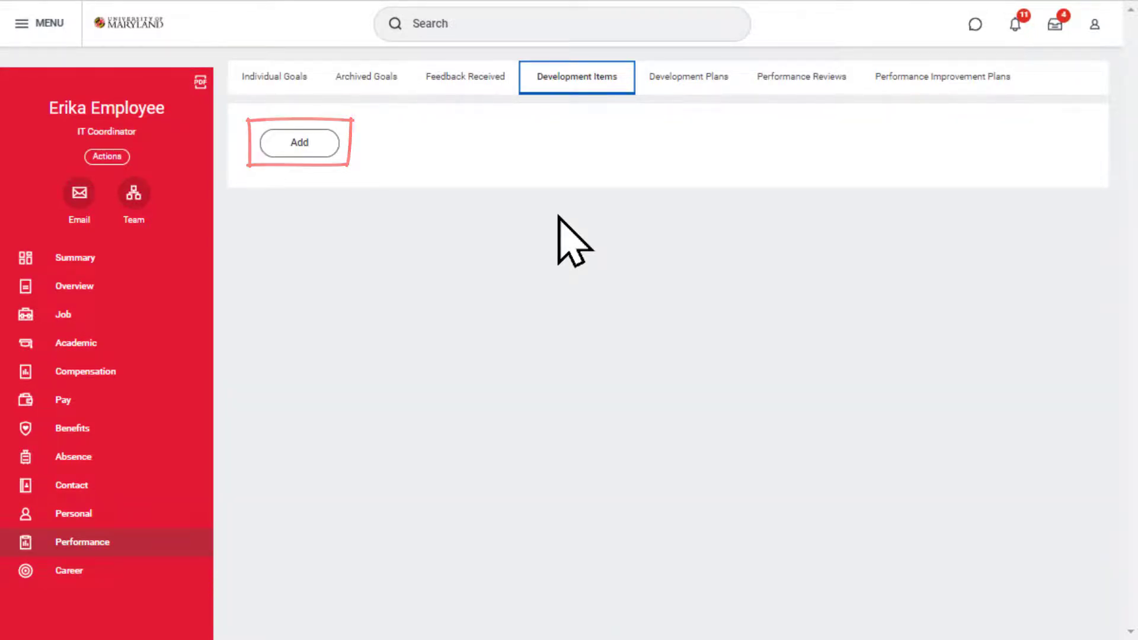
click(322, 152)
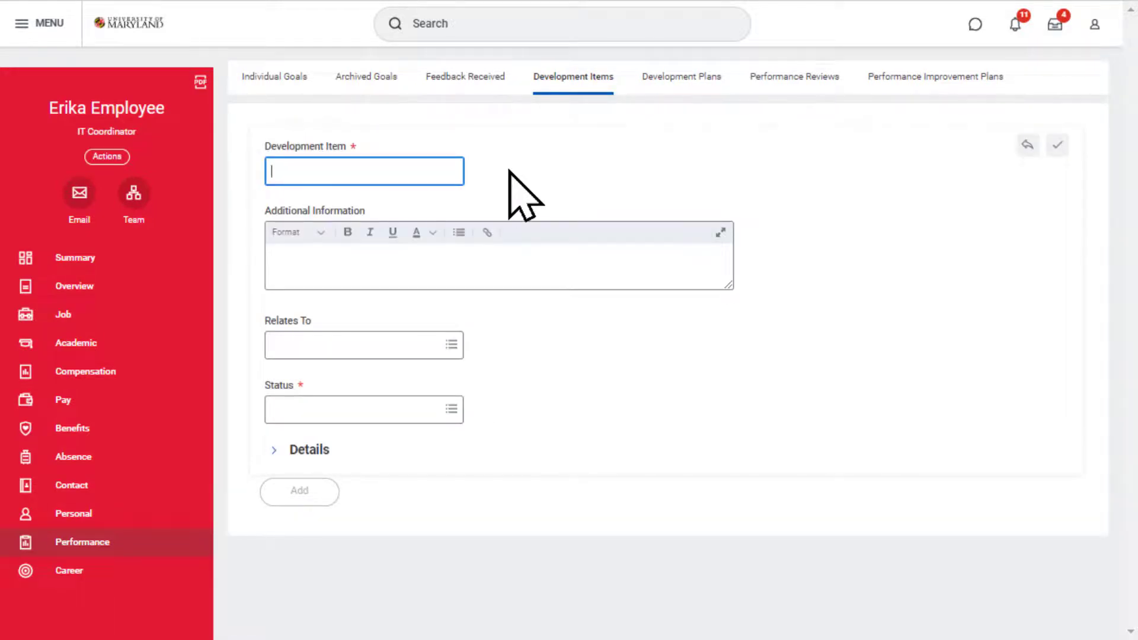
text(Improve Presentation Skills)
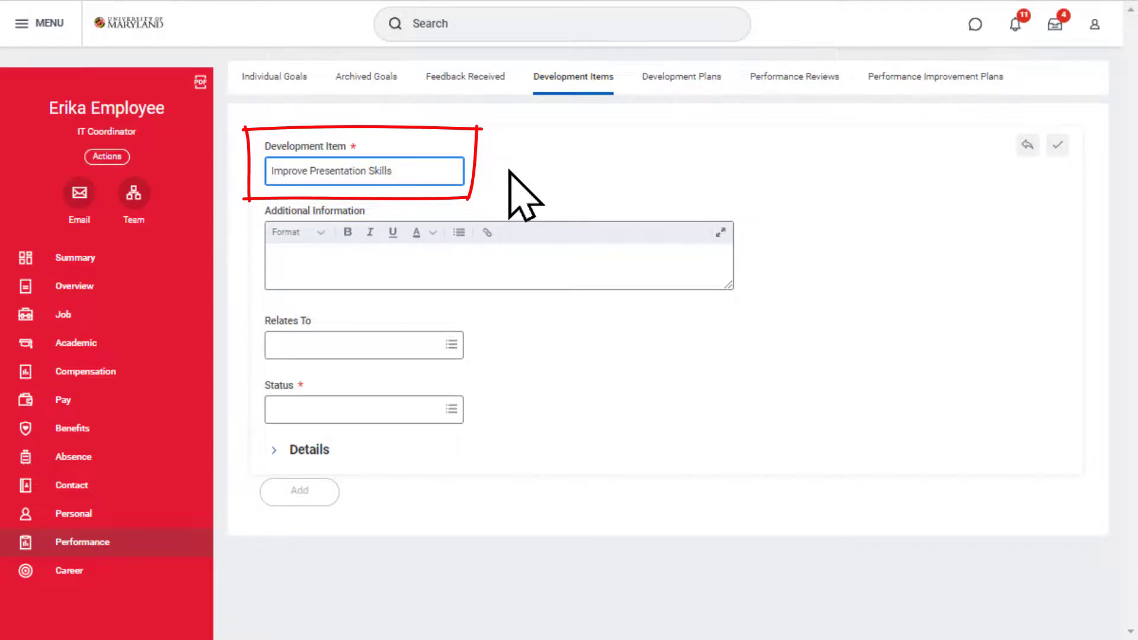
click(512, 169)
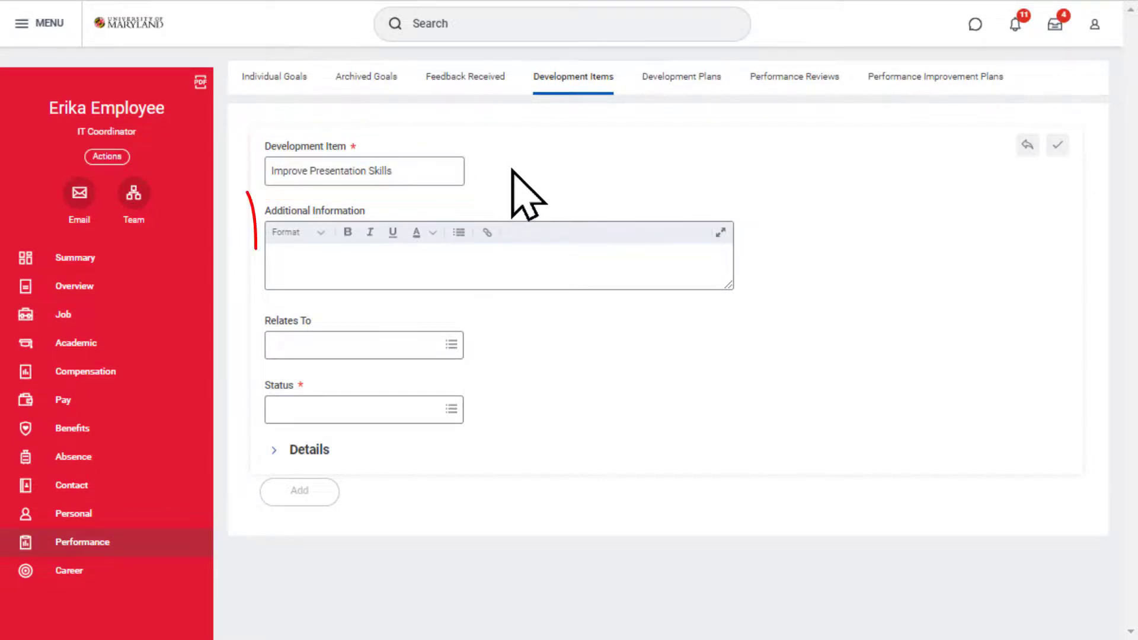
- Enter "Improve presentation delivery, style, and confidence." as the development item's additional information
click(503, 256)
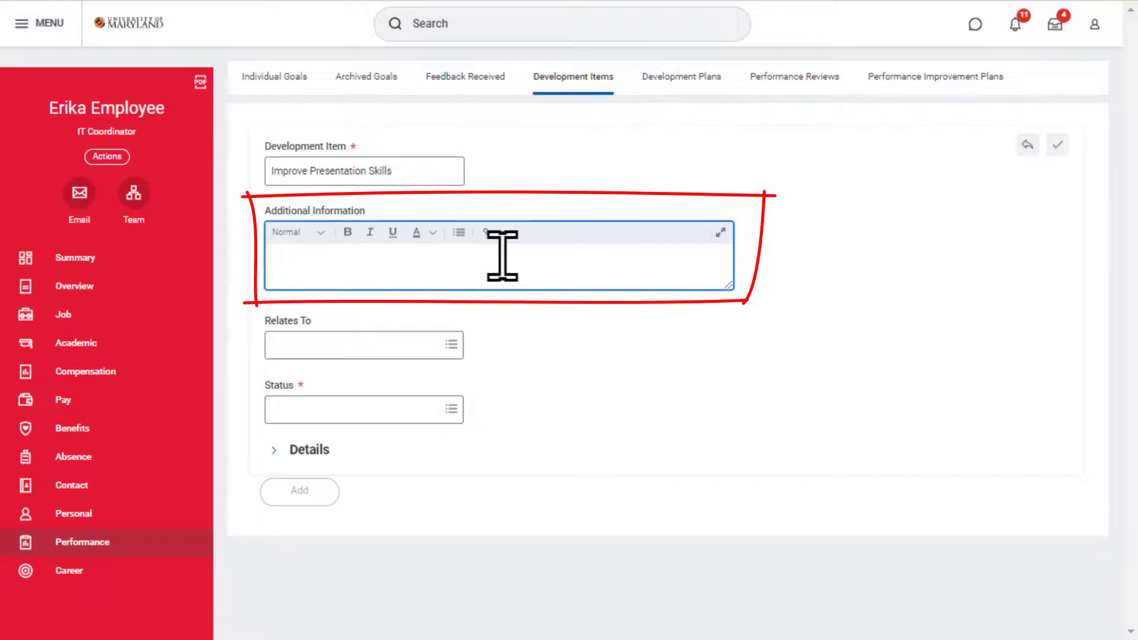
text(Improve presentation delivery, style, and confidence.)
key(Return)
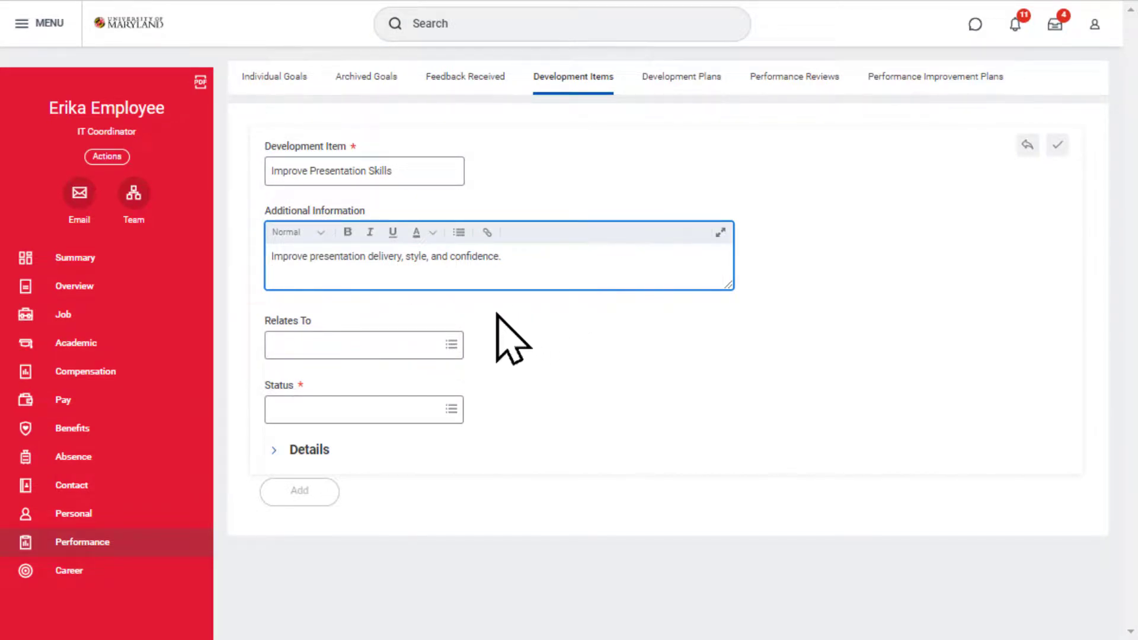
- Relate the development item to the Presentation Skills competency and set its status to Not Started
click(404, 349)
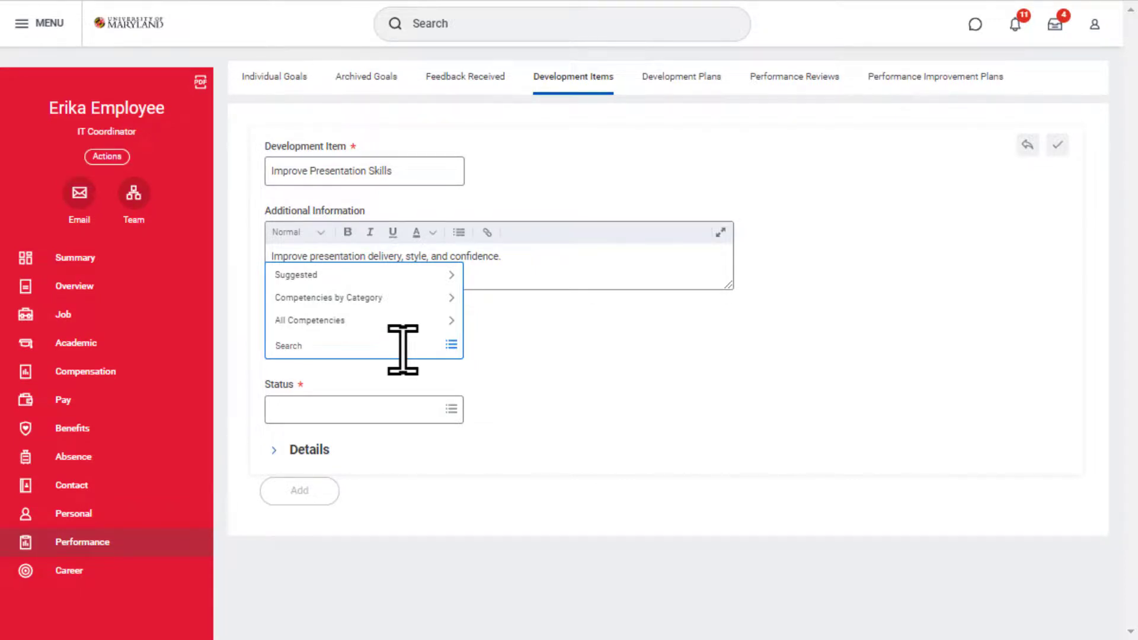
text(presentation skills)
key(Return)
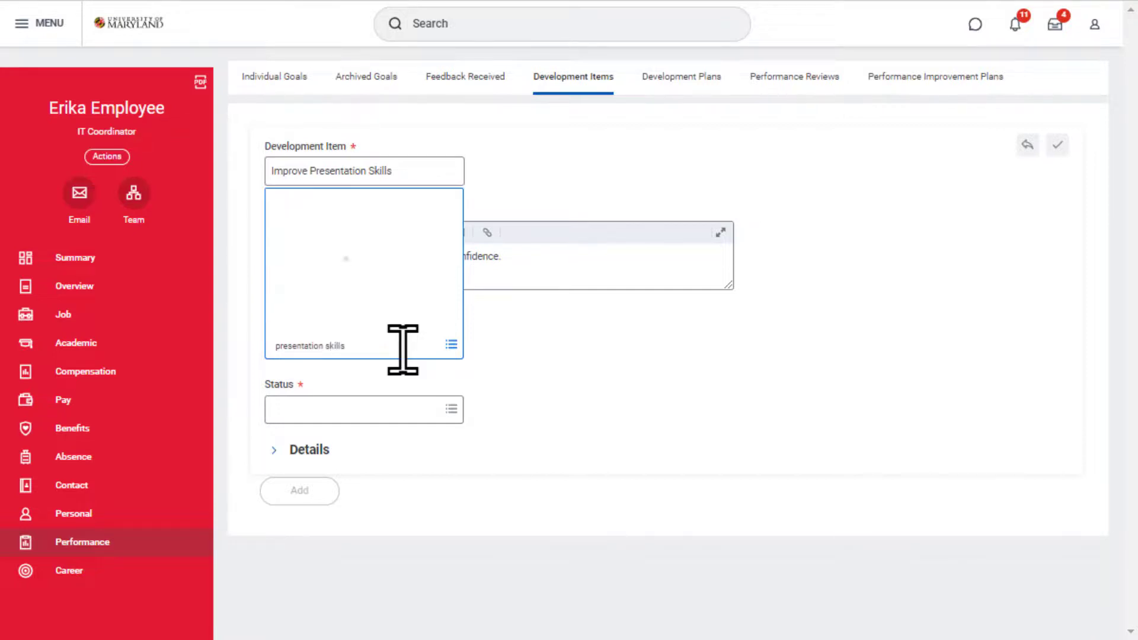
click(447, 413)
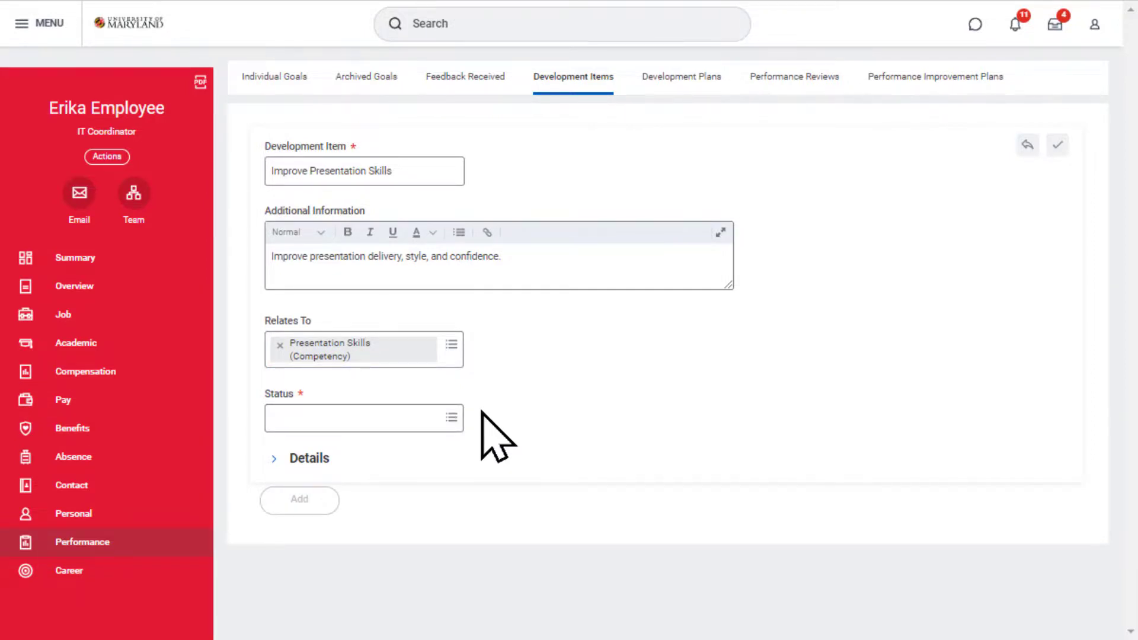
click(414, 419)
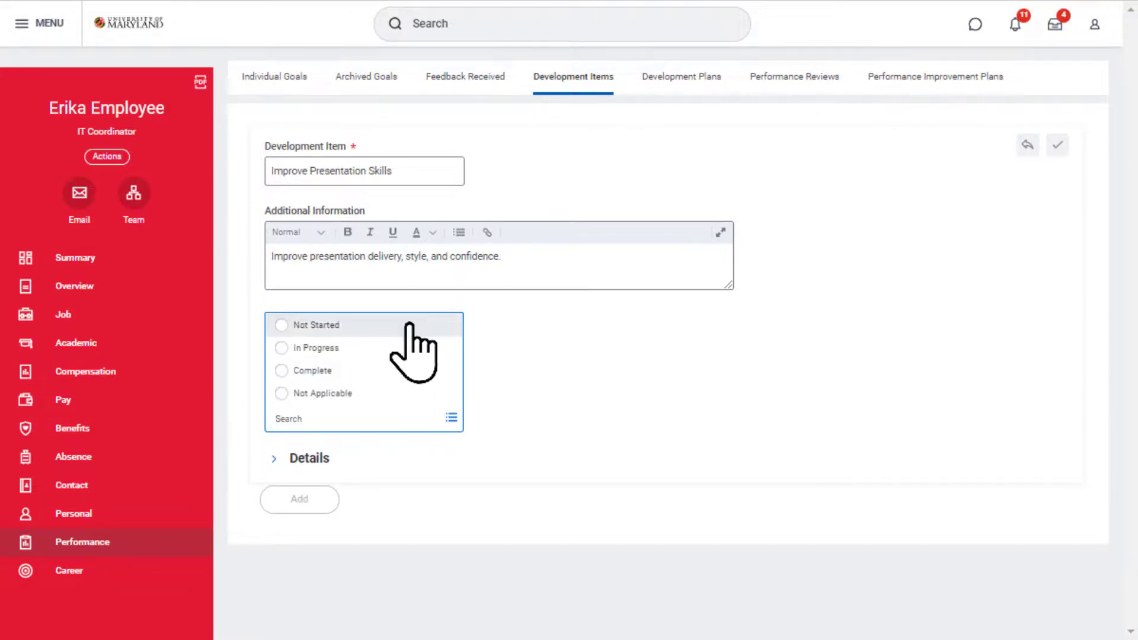
click(413, 327)
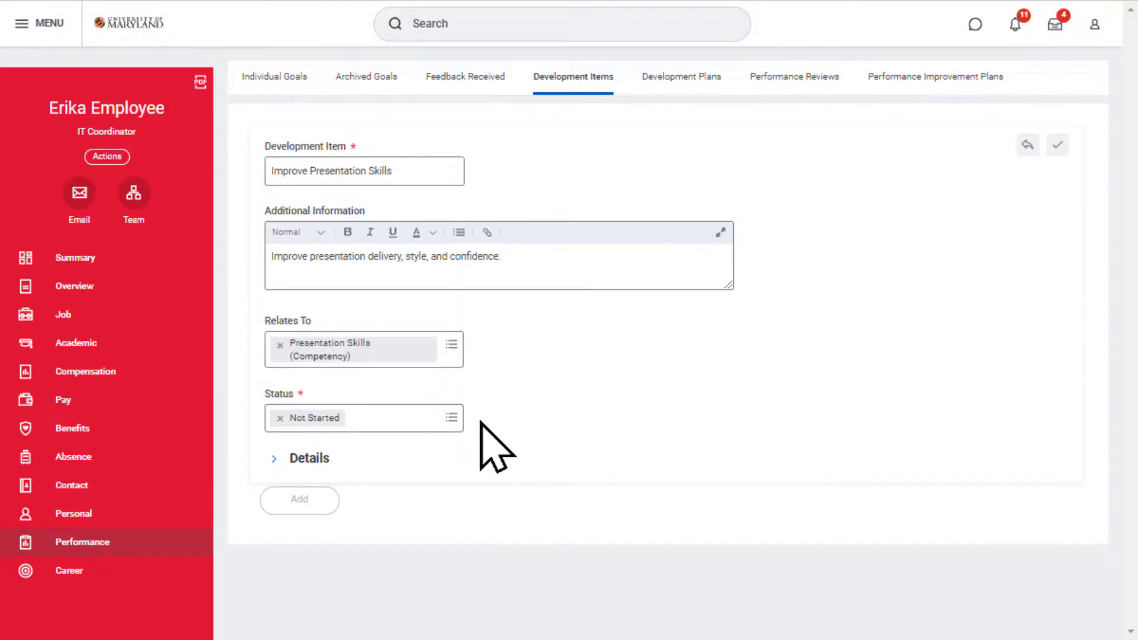
- Expand and review the development item's optional details, leave them blank, and save the item
click(274, 459)
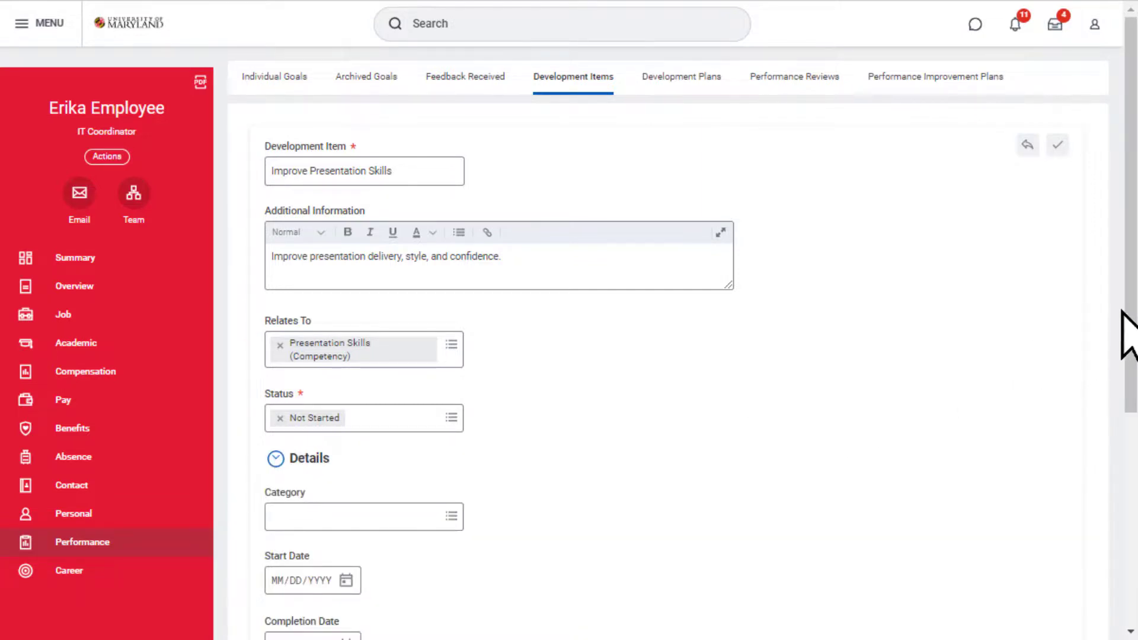
drag(1127, 311, 1125, 536)
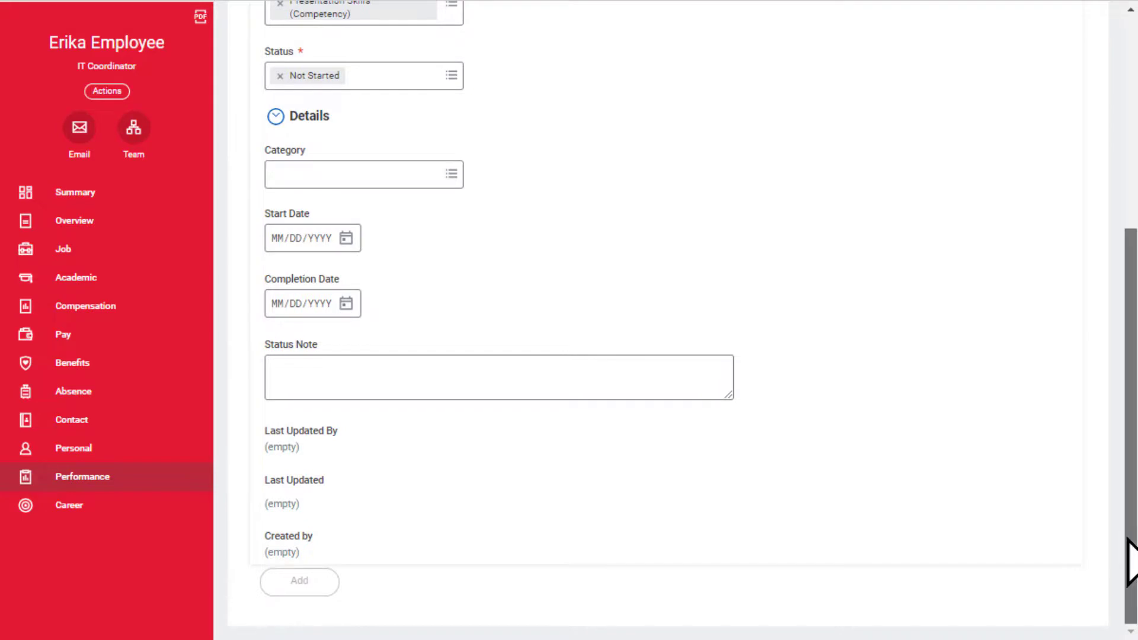
drag(1130, 546, 1132, 341)
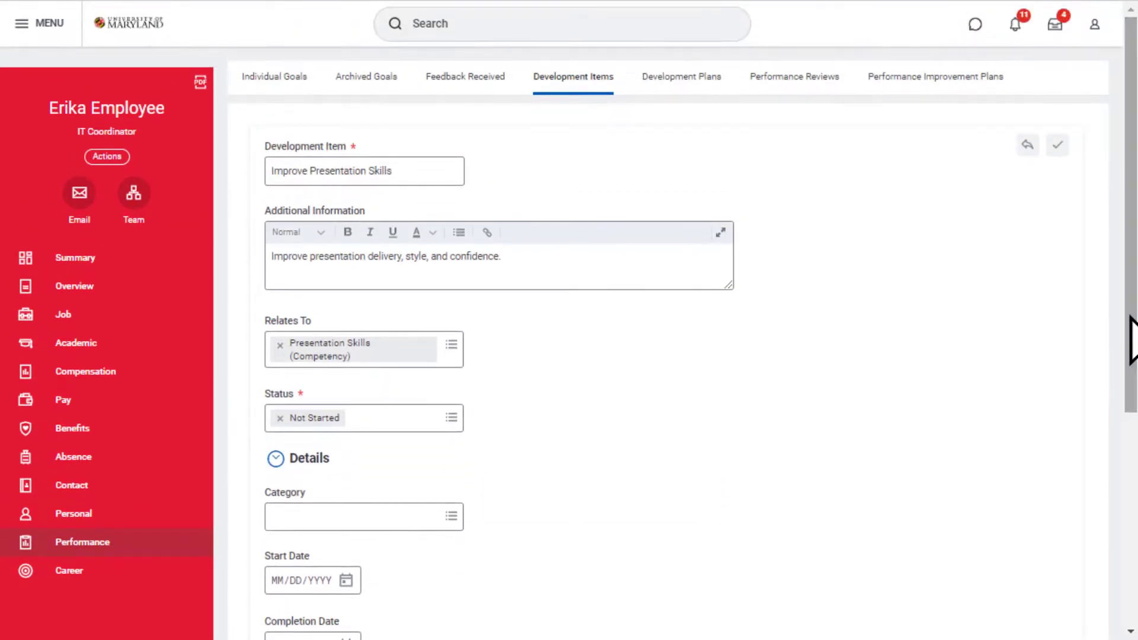
click(1058, 146)
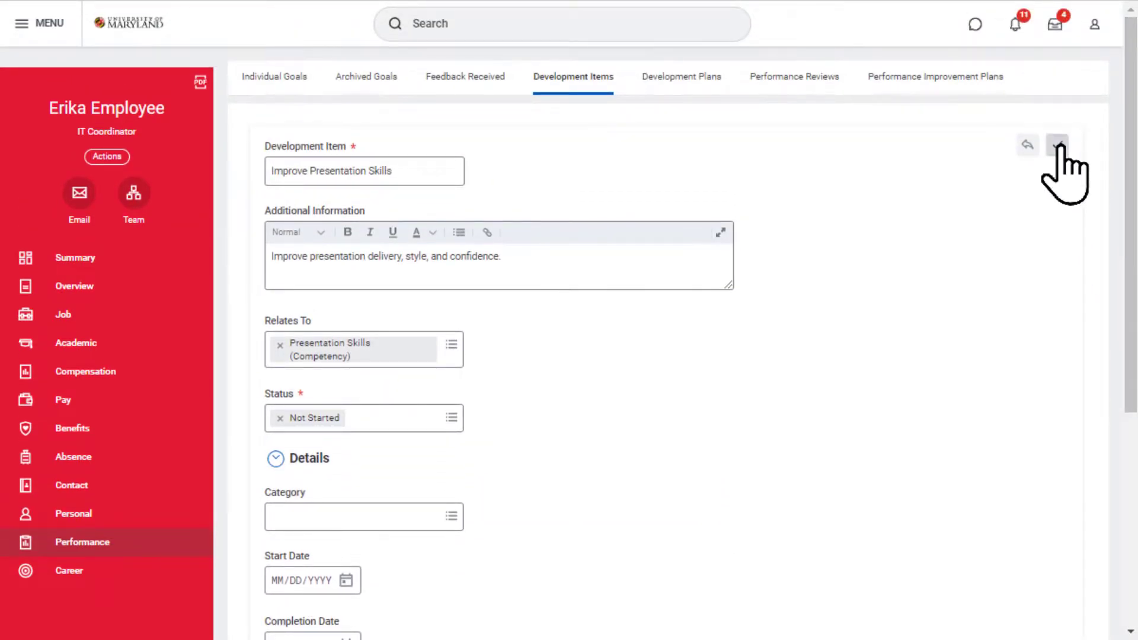